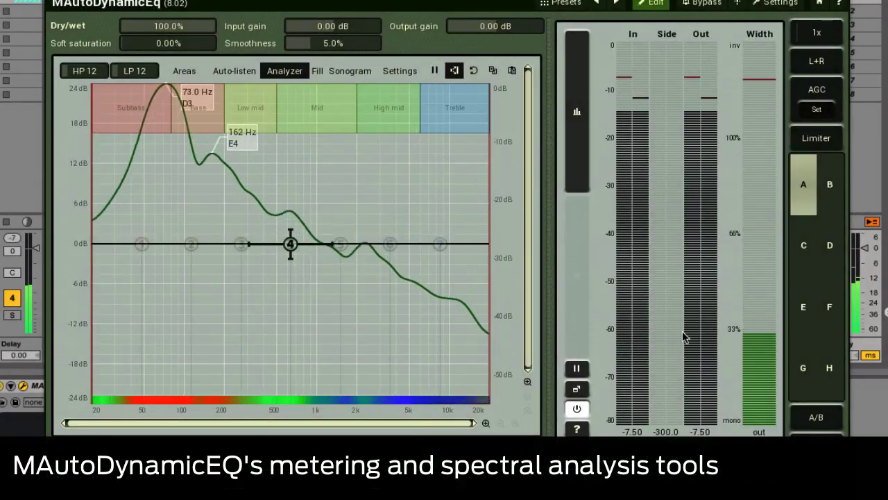
# Turn on the analyzer's Fill and Sonogram views and switch the meter panel to the time graph.
pyautogui.click(317, 75)
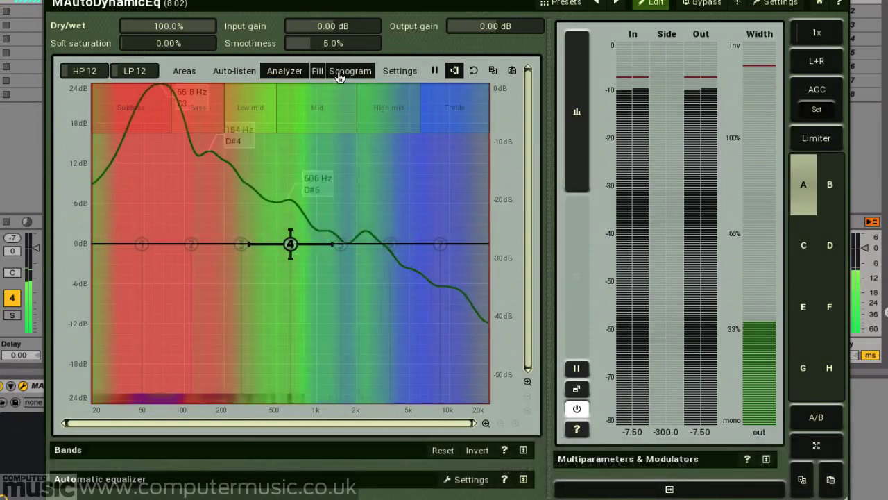
pyautogui.click(340, 74)
pyautogui.click(578, 164)
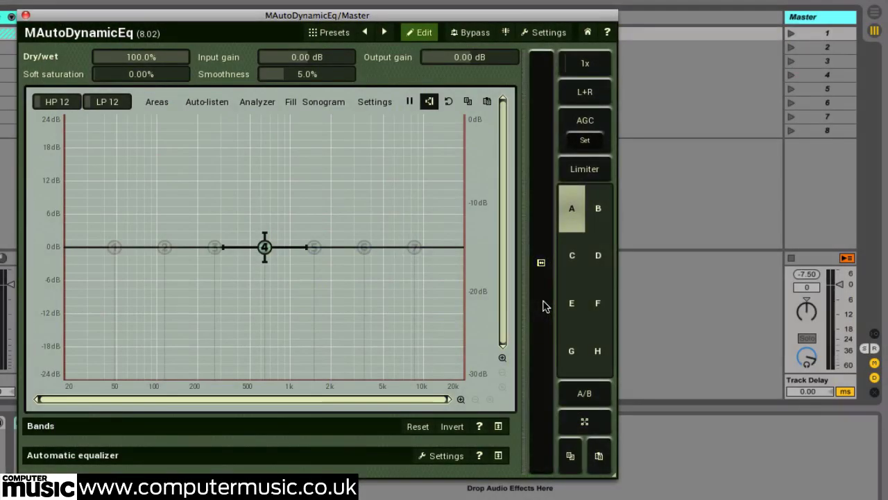
# Expand the side meter panel, collapse it to a thin strip, then expand it again.
pyautogui.click(545, 307)
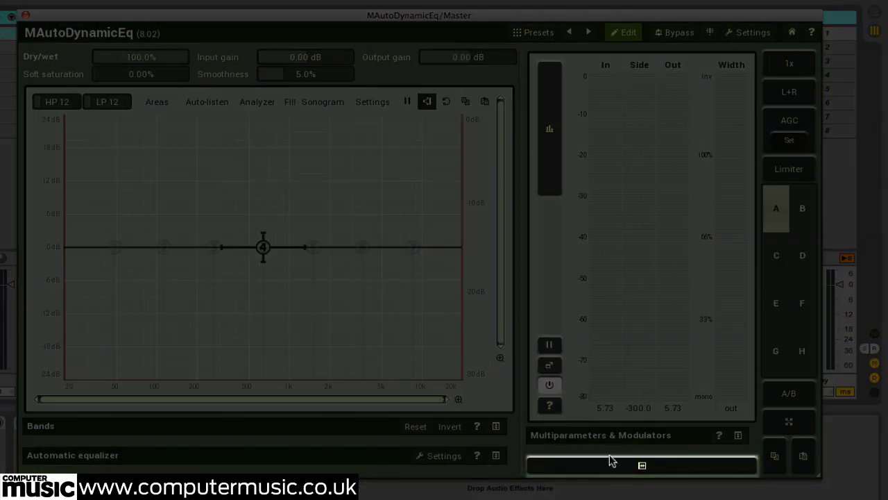
pyautogui.click(616, 469)
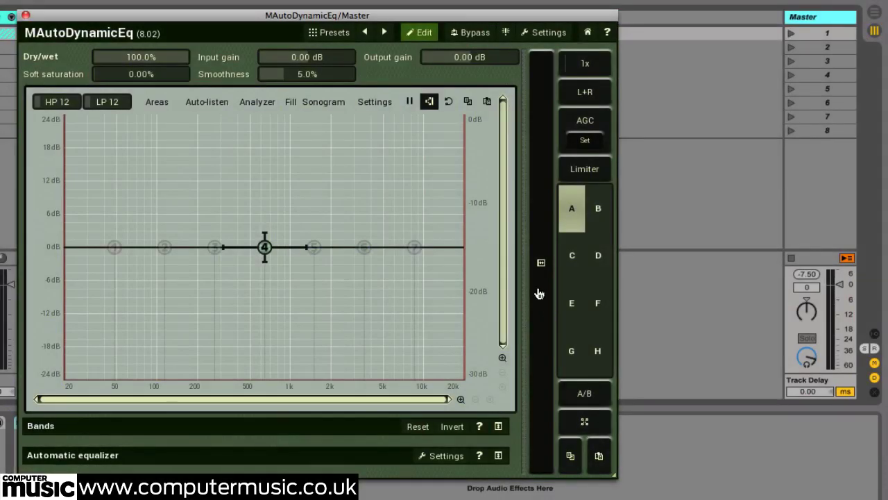
pyautogui.click(539, 294)
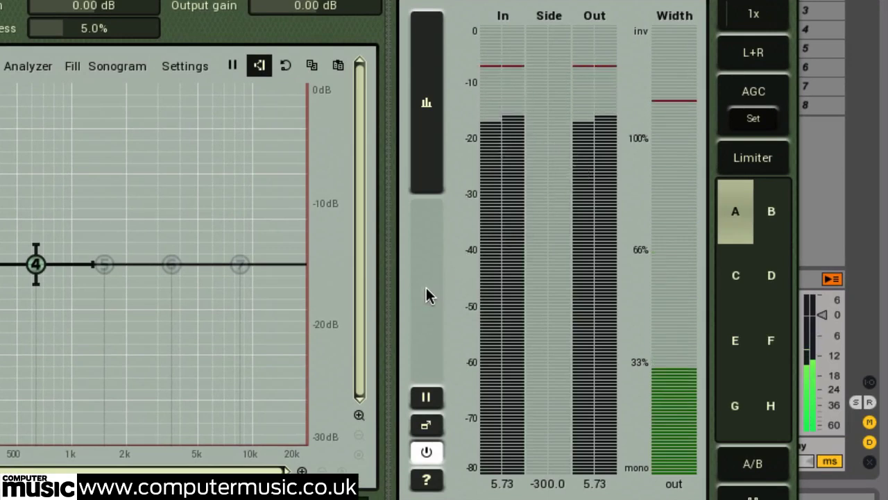
pyautogui.click(432, 119)
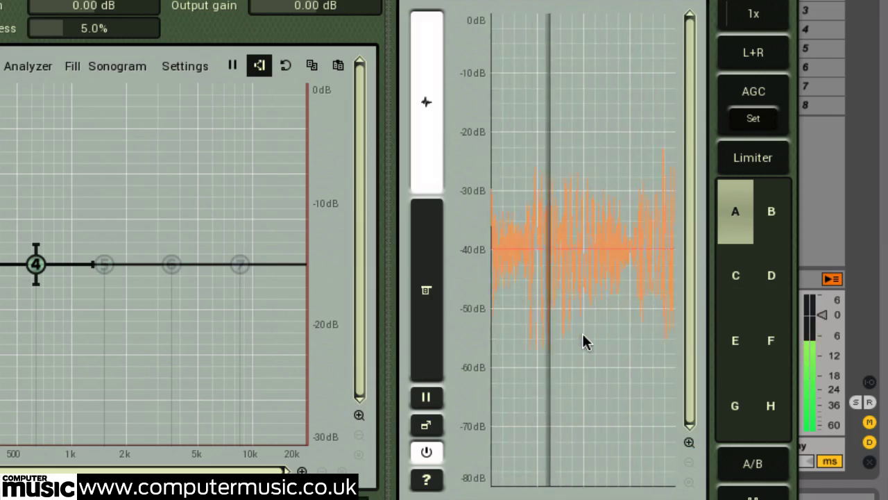
pyautogui.click(433, 168)
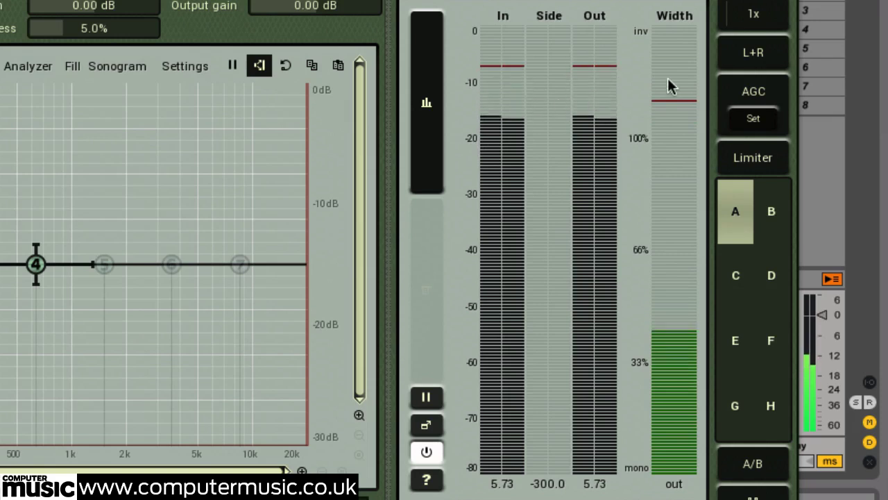
pyautogui.click(749, 67)
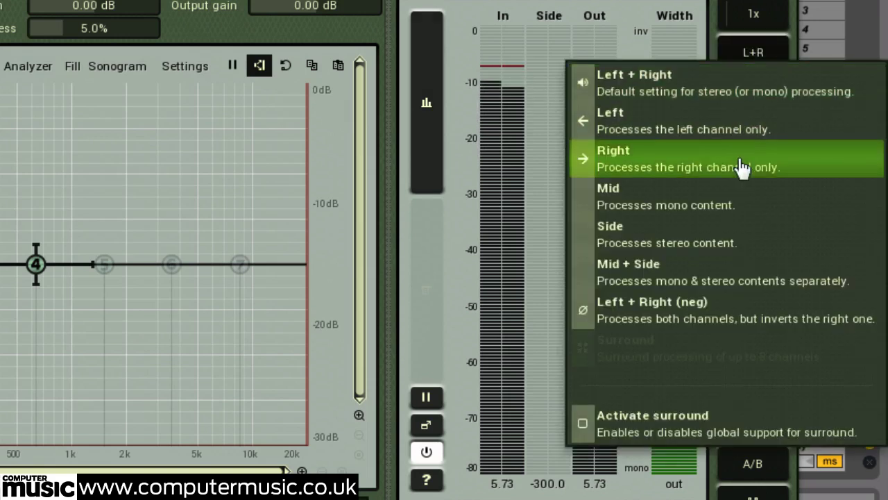
pyautogui.click(711, 277)
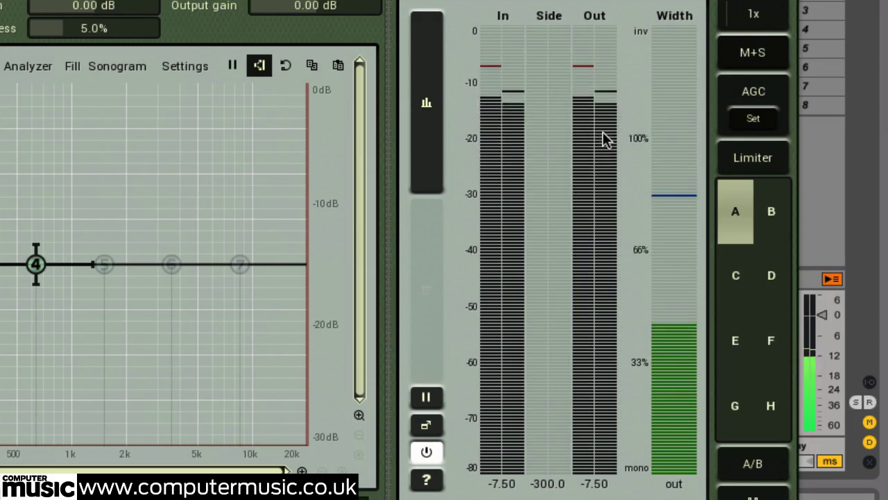
pyautogui.click(739, 63)
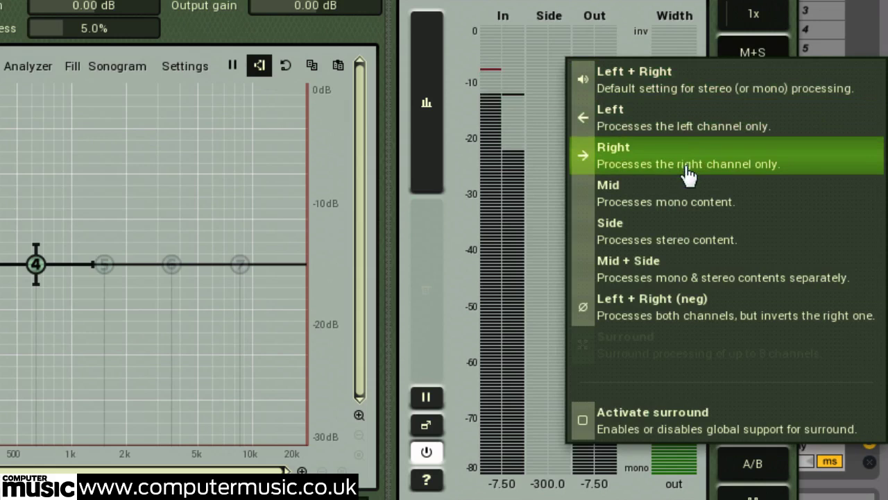
pyautogui.click(685, 89)
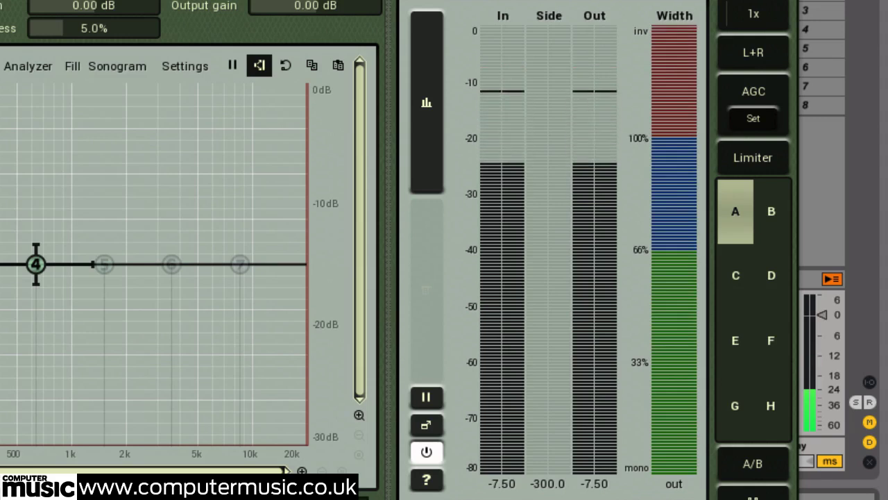
pyautogui.click(693, 268)
pyautogui.click(680, 235)
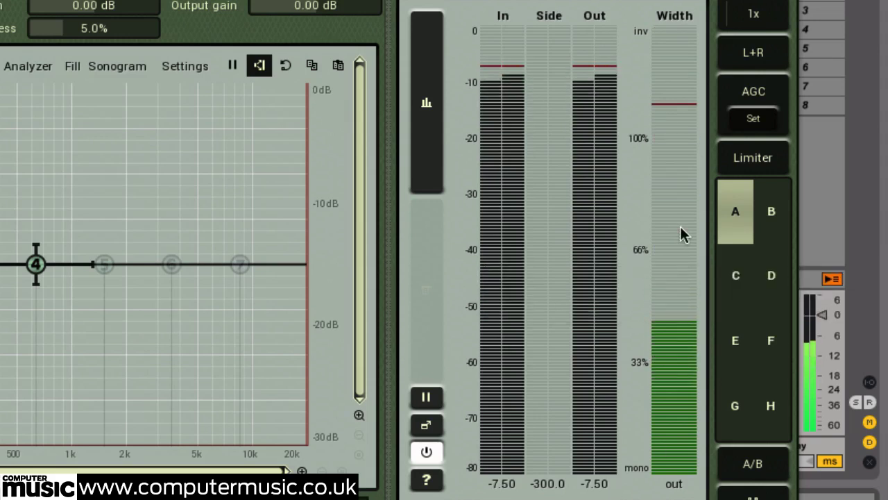
# Switch the side panel to the time graph and set its Resolution to 2.5 ms.
pyautogui.click(434, 184)
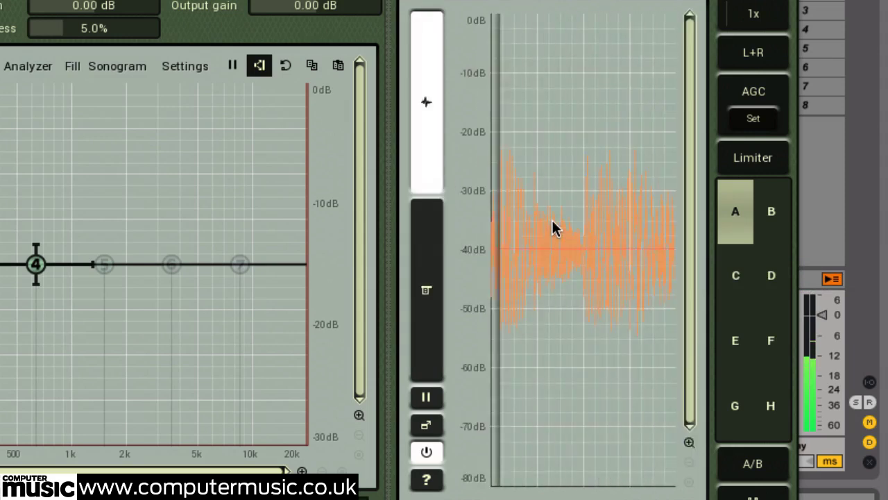
pyautogui.click(428, 290)
pyautogui.click(439, 291)
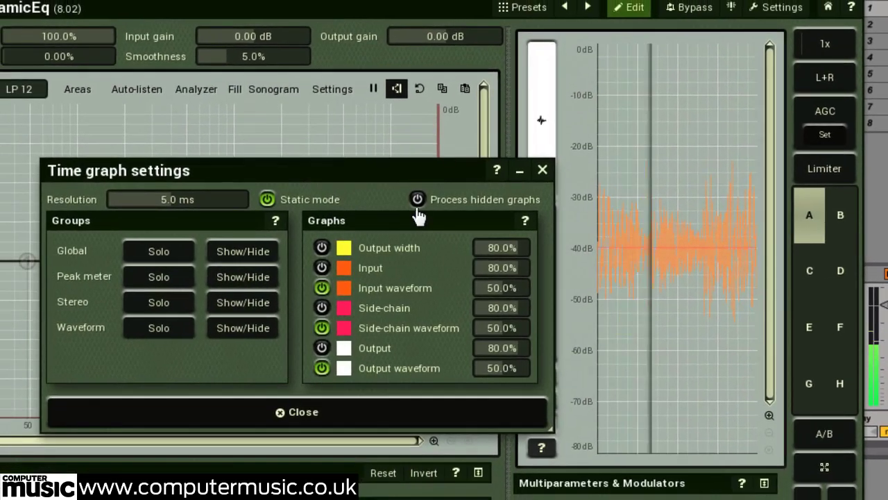
pyautogui.moveTo(147, 200); pyautogui.dragTo(198, 234)
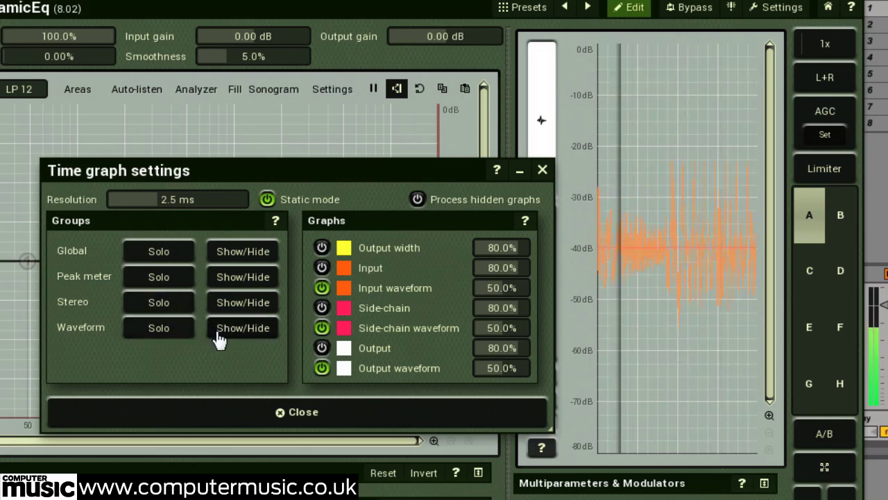
# Show every graph via Global Show/Hide, then switch the time graph off and back on.
pyautogui.click(243, 262)
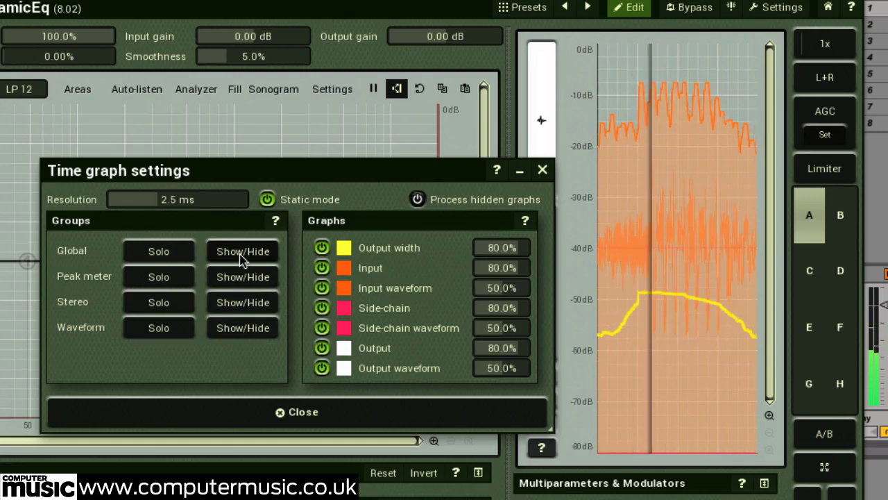
pyautogui.click(542, 170)
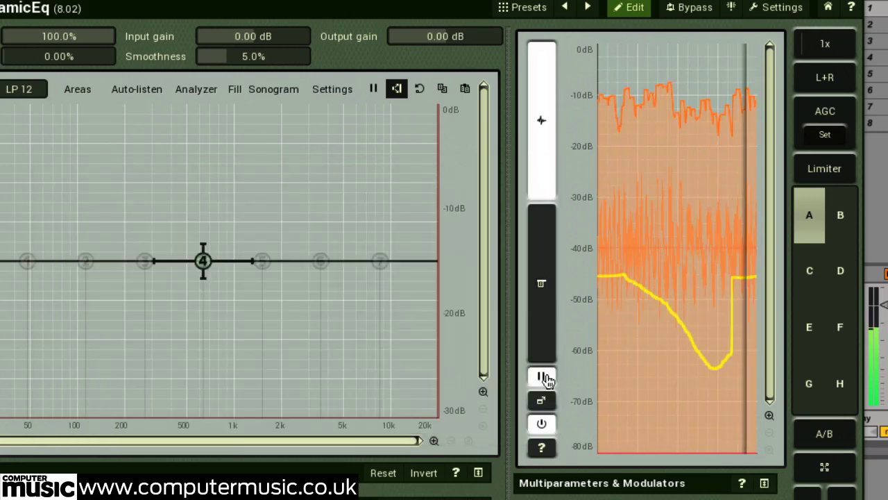
pyautogui.click(542, 424)
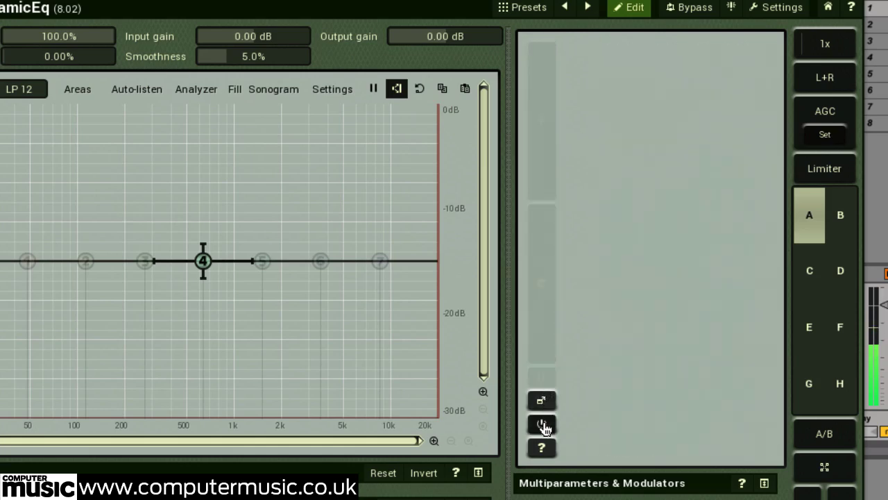
pyautogui.click(542, 424)
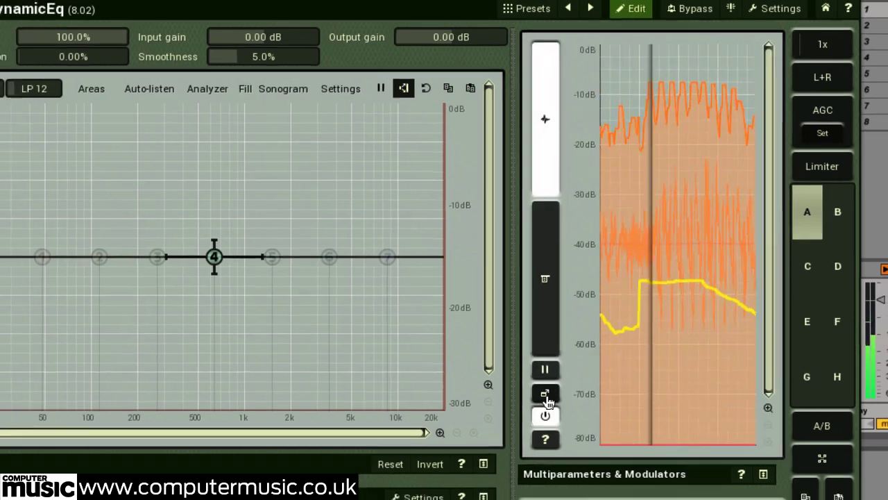
# Float the meters in an enlarged window and toggle between level bars and the scrolling time graph.
pyautogui.click(545, 394)
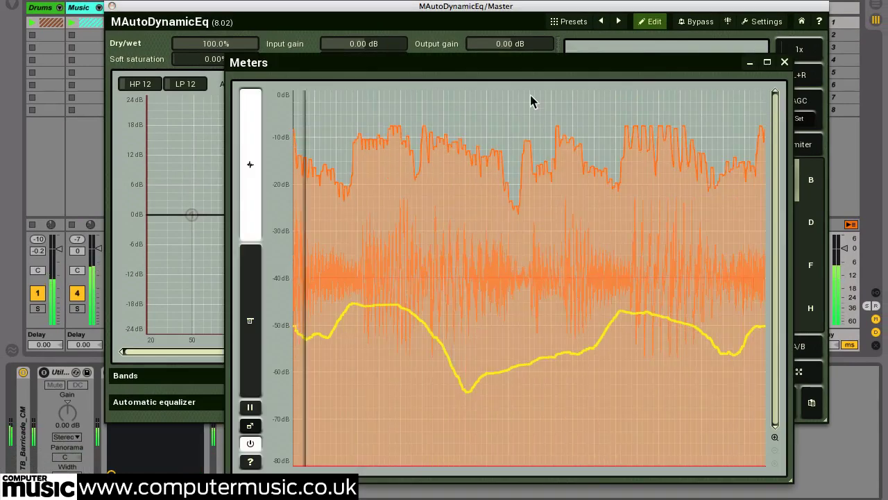
pyautogui.moveTo(507, 71); pyautogui.dragTo(425, 51)
pyautogui.click(182, 144)
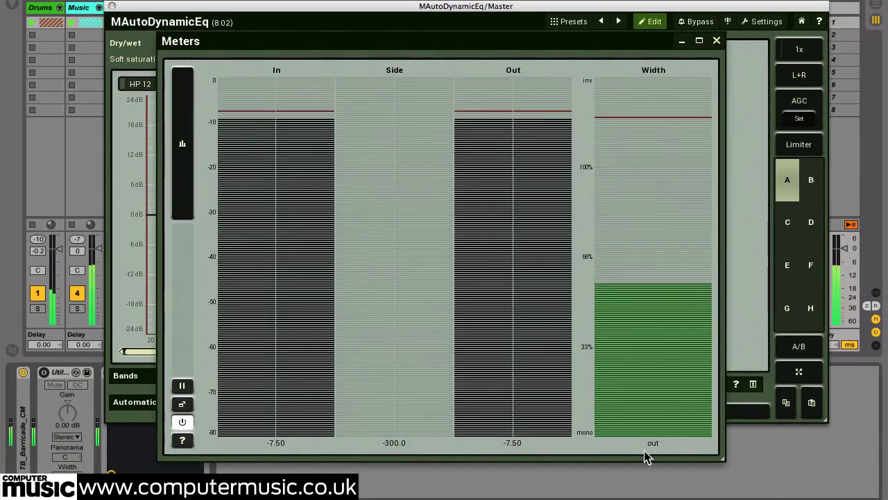
pyautogui.moveTo(722, 458); pyautogui.dragTo(784, 473)
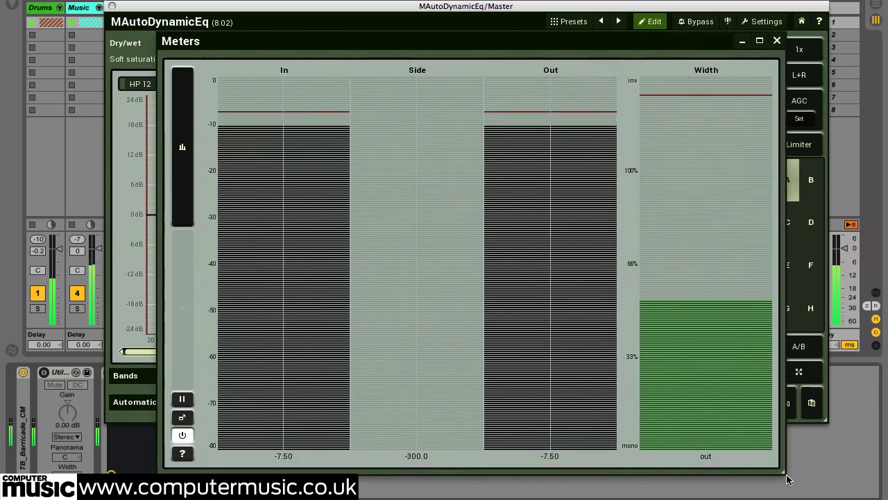
pyautogui.click(186, 197)
pyautogui.click(186, 198)
pyautogui.click(185, 198)
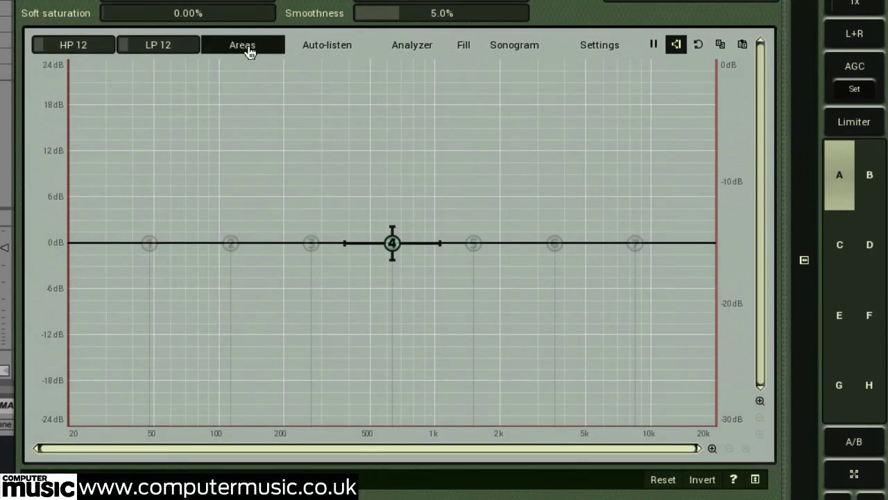
pyautogui.click(249, 52)
pyautogui.click(293, 92)
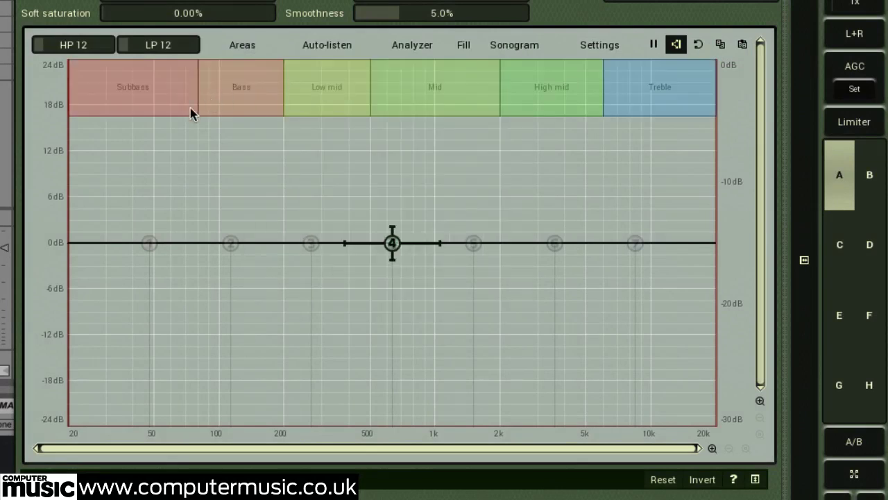
pyautogui.click(256, 50)
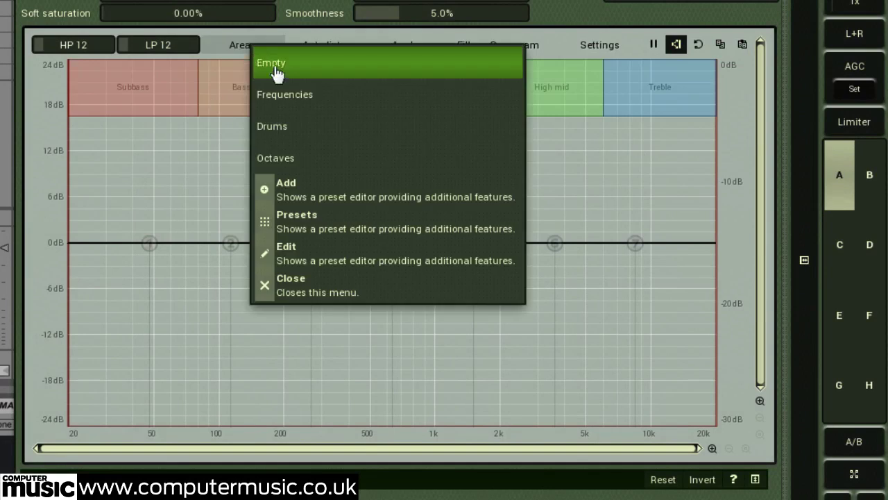
pyautogui.click(298, 118)
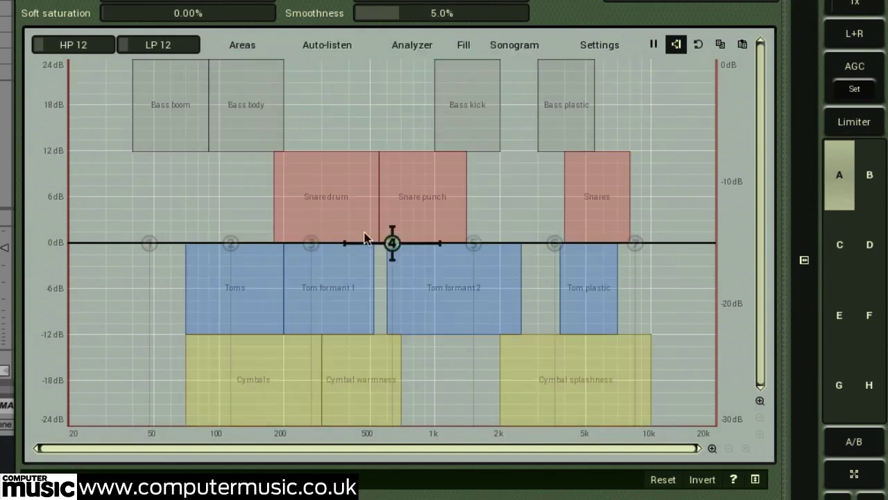
pyautogui.click(255, 50)
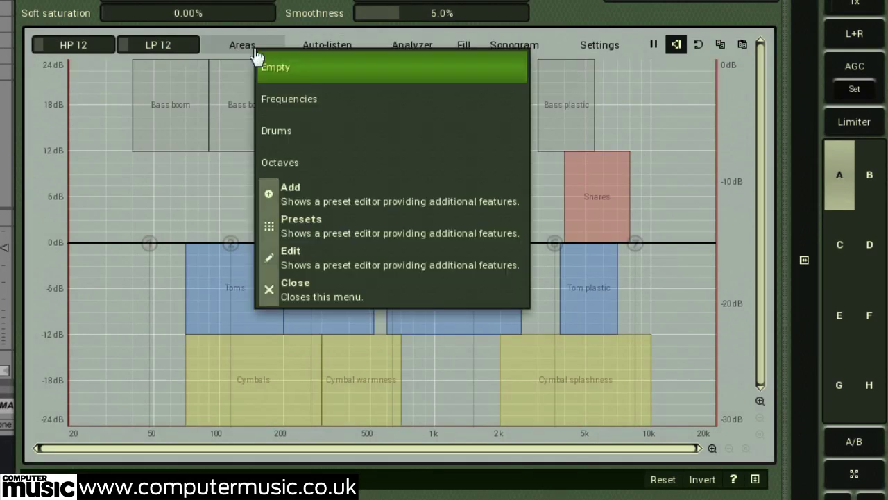
pyautogui.click(304, 160)
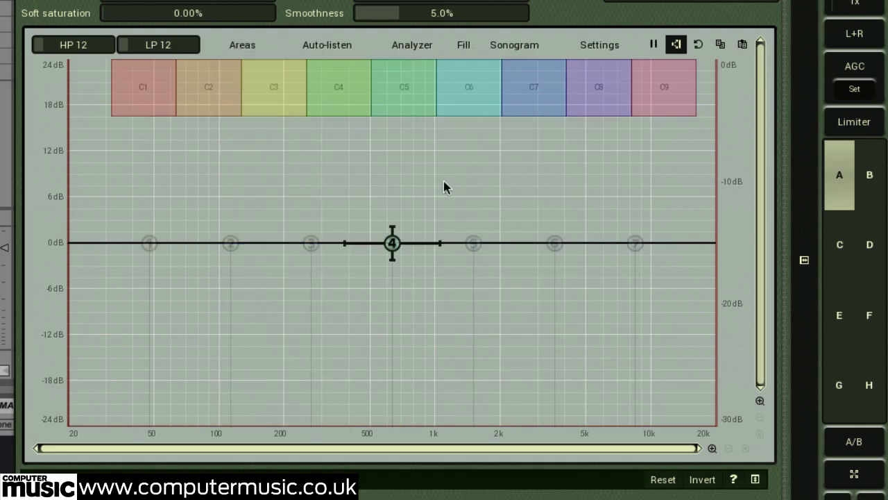
pyautogui.click(248, 50)
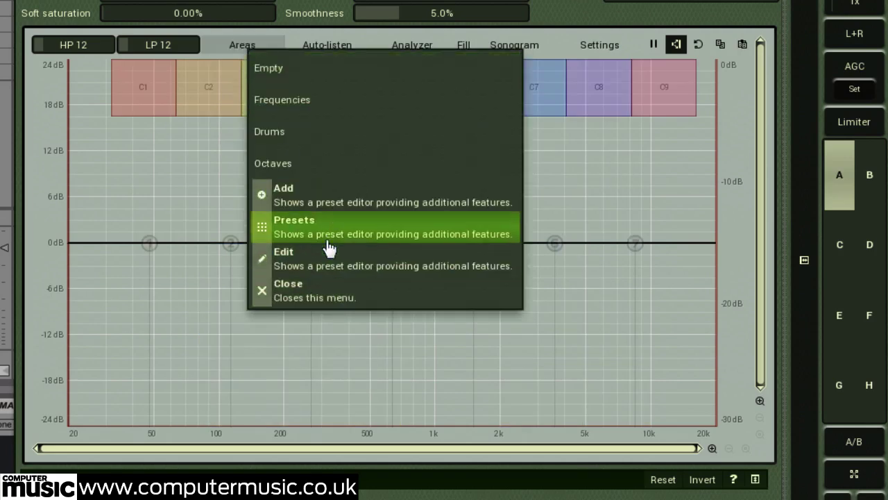
pyautogui.click(309, 82)
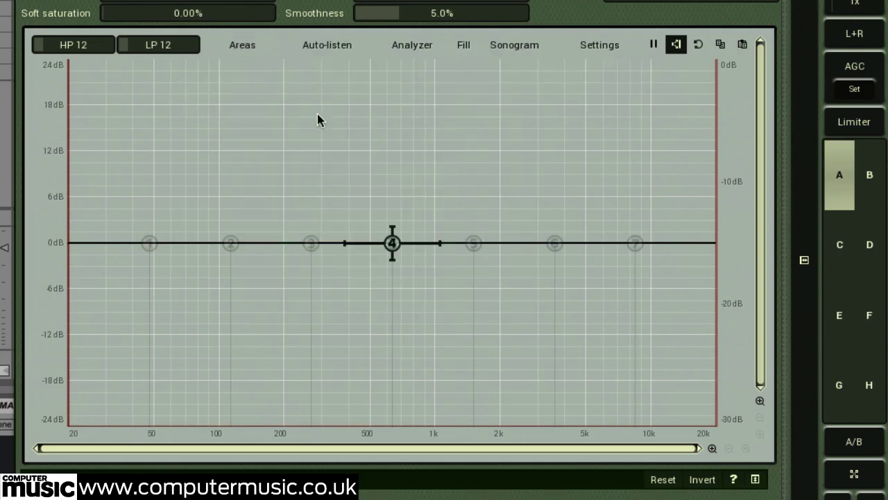
# Enable the Analyzer, then add colour Fill and a Sonogram to the spectrum display.
pyautogui.click(411, 45)
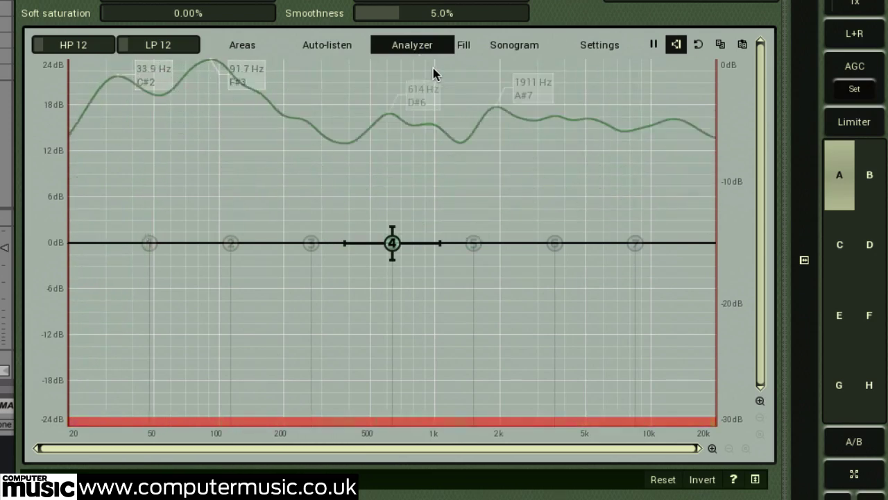
pyautogui.click(464, 47)
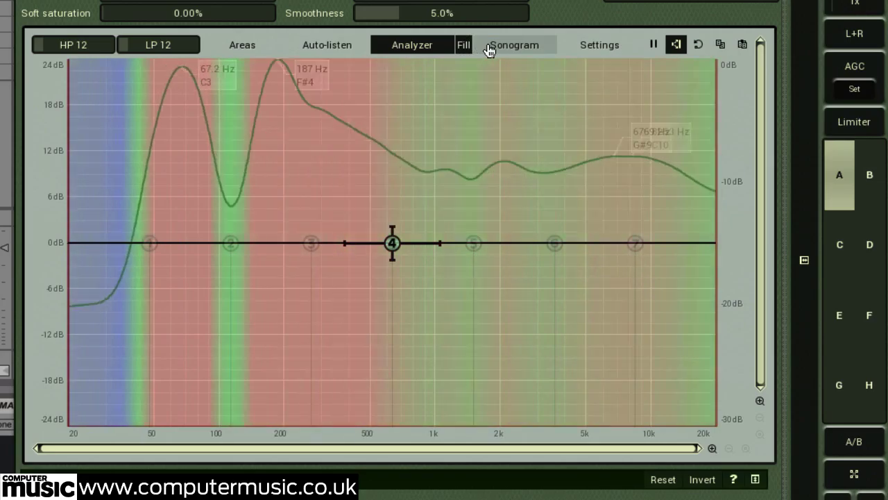
pyautogui.click(489, 50)
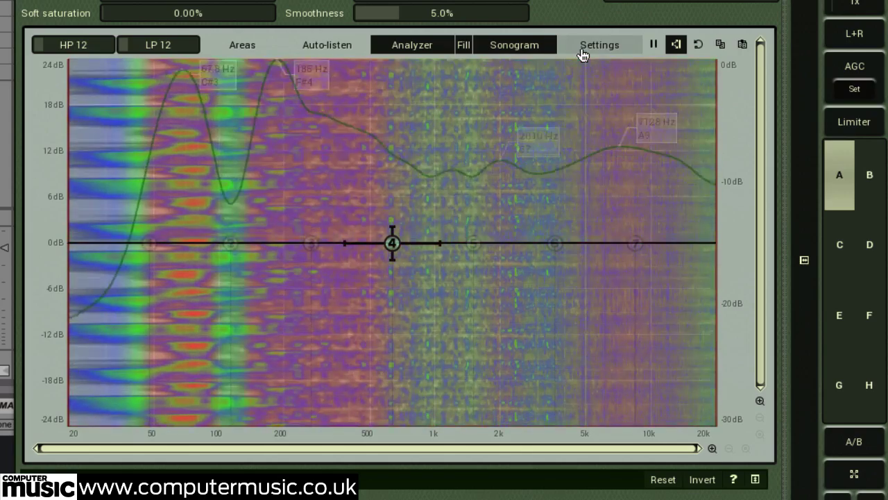
# Set the analyzer View type to 1/3 oct and turn the Sonogram off.
pyautogui.click(583, 49)
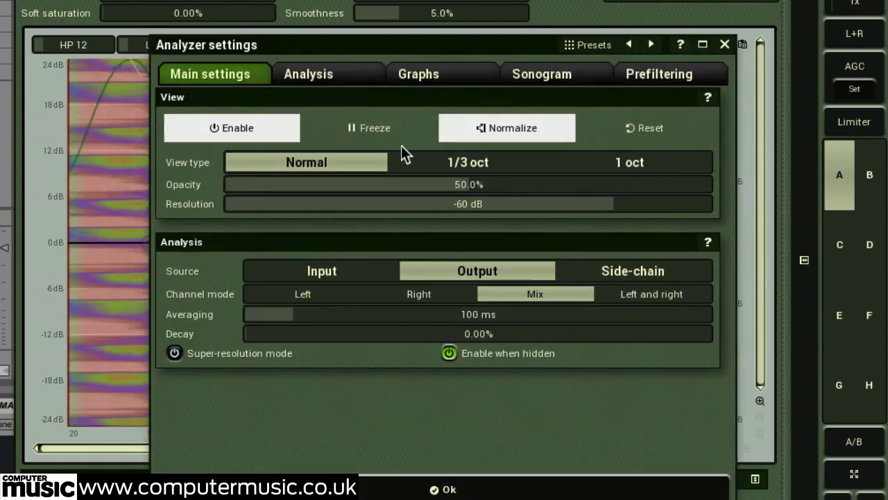
pyautogui.click(441, 163)
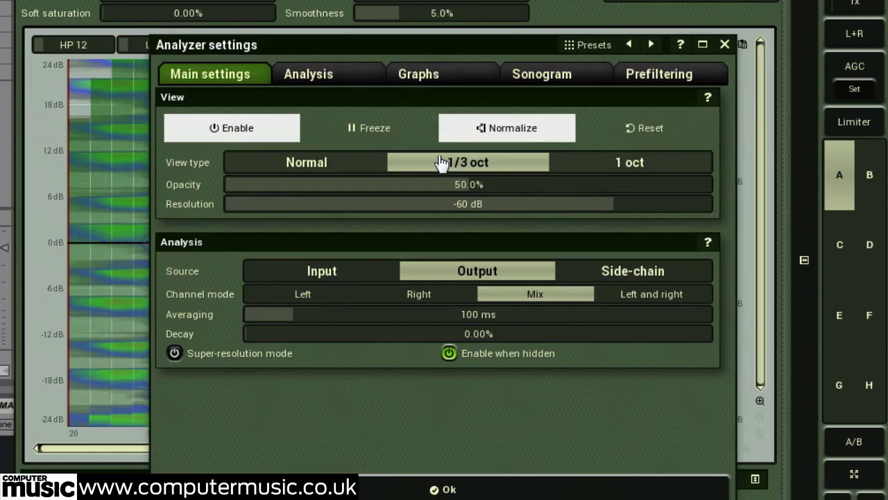
pyautogui.click(724, 45)
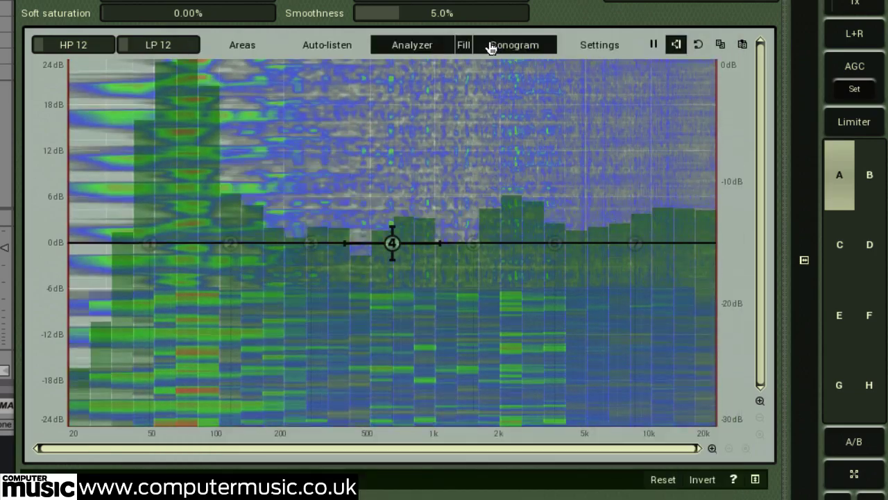
pyautogui.click(491, 47)
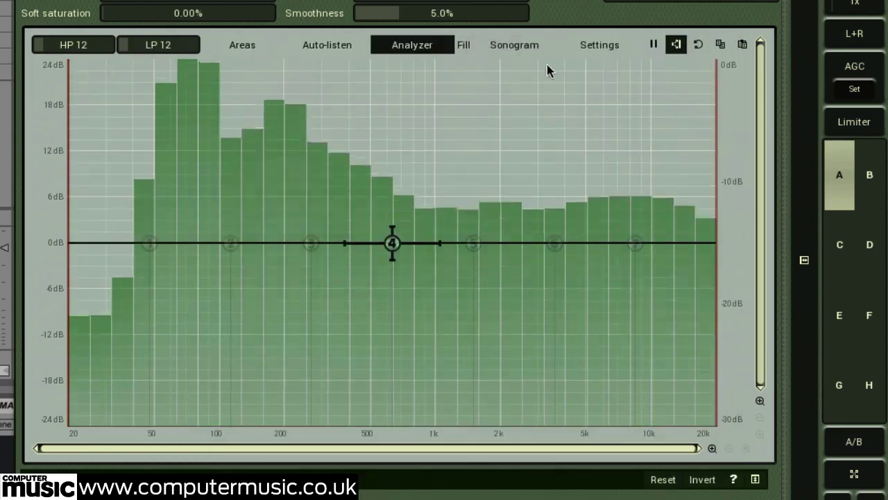
# Set analyzer Opacity to 82.4%, Source to Input, and Averaging to 568 ms.
pyautogui.click(603, 46)
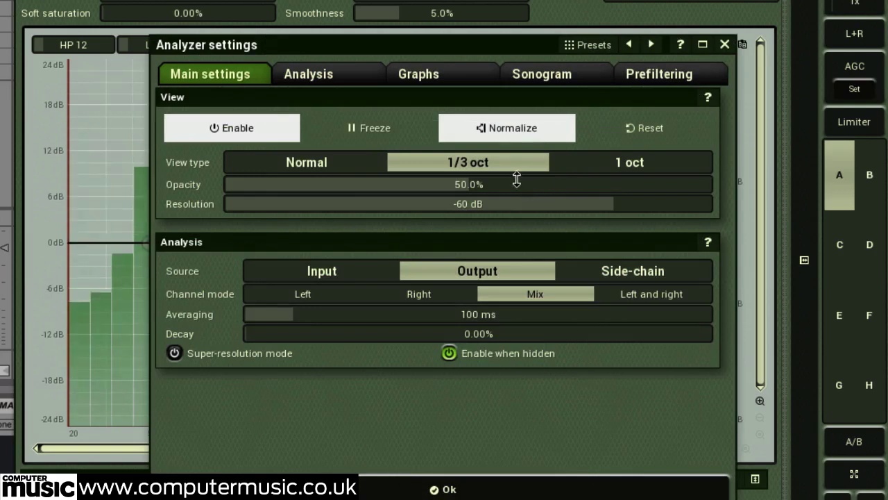
pyautogui.moveTo(469, 184); pyautogui.dragTo(345, 203)
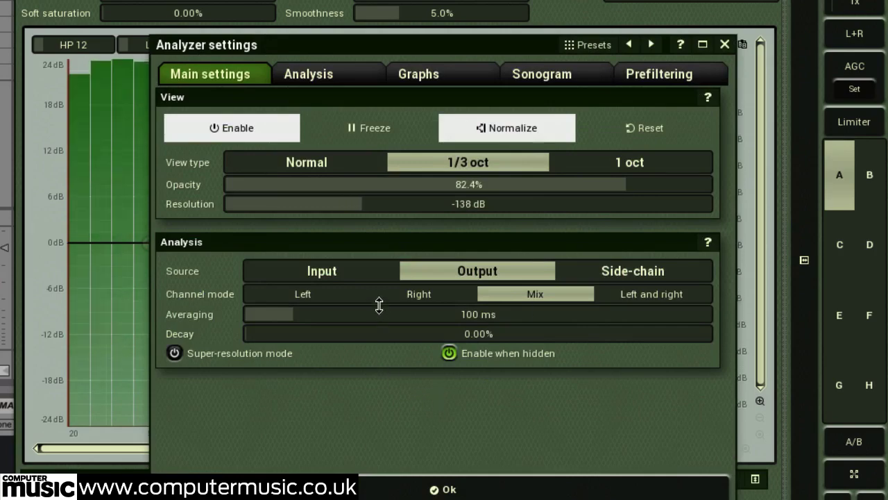
pyautogui.click(355, 271)
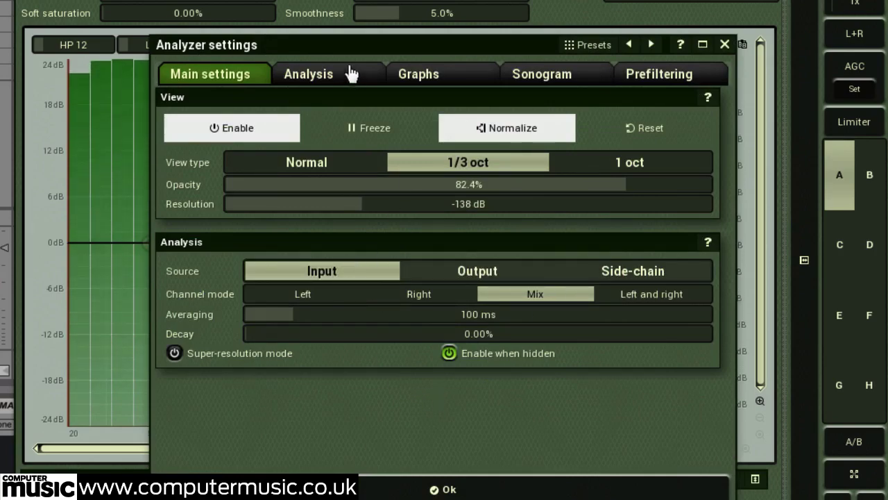
pyautogui.moveTo(336, 42); pyautogui.dragTo(728, 104)
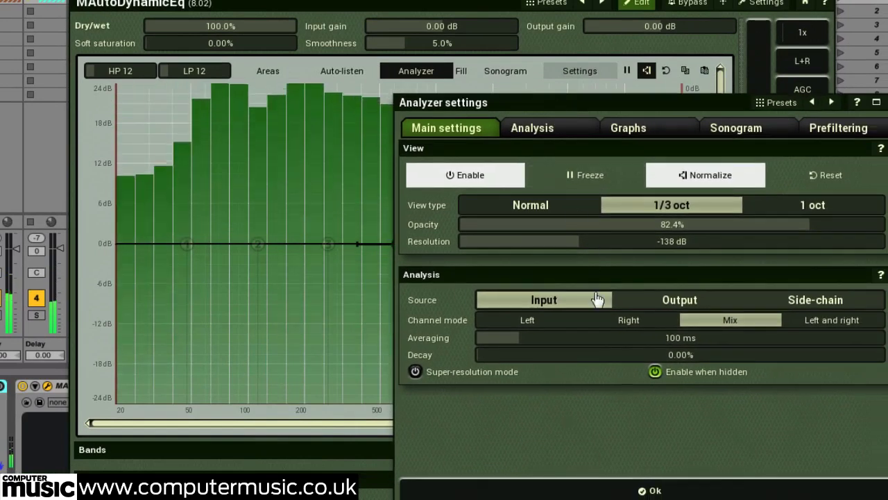
pyautogui.moveTo(567, 336); pyautogui.dragTo(602, 165)
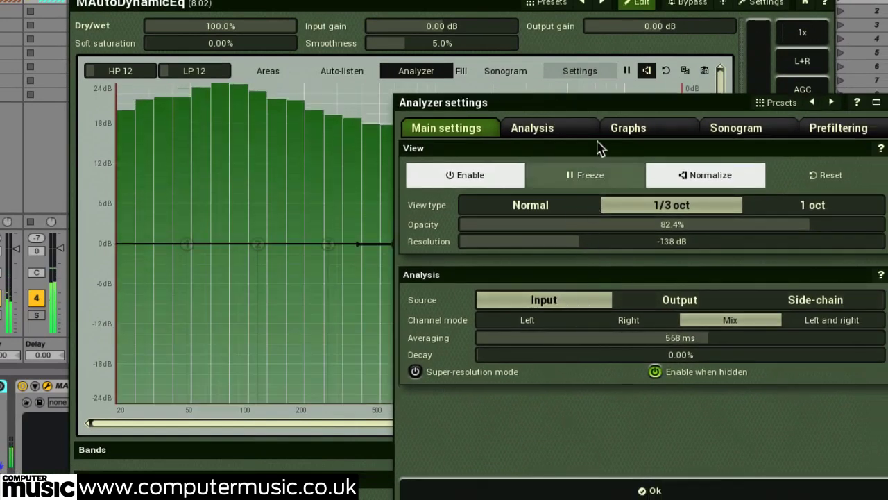